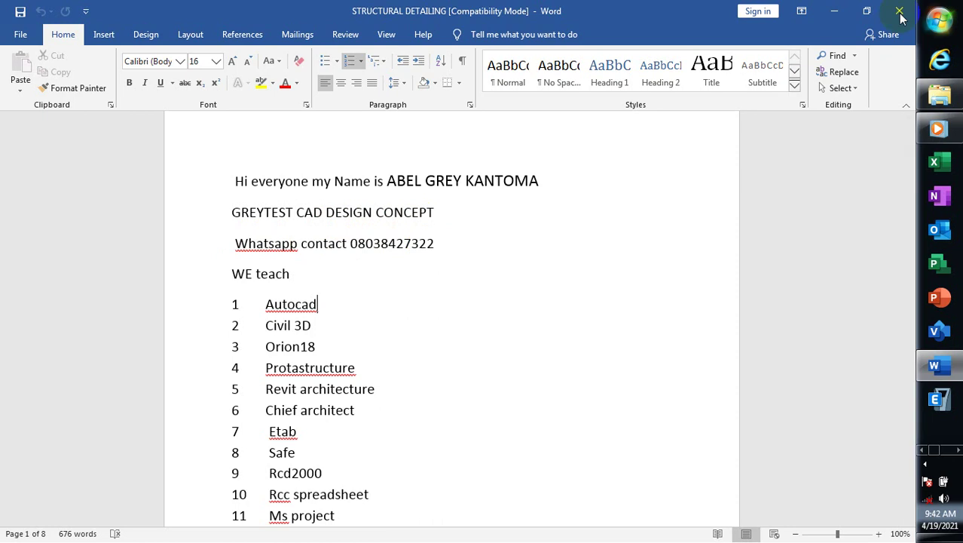
Switch to Civil 3D and expand the Reports Manager to list the available alignment reports
click(834, 10)
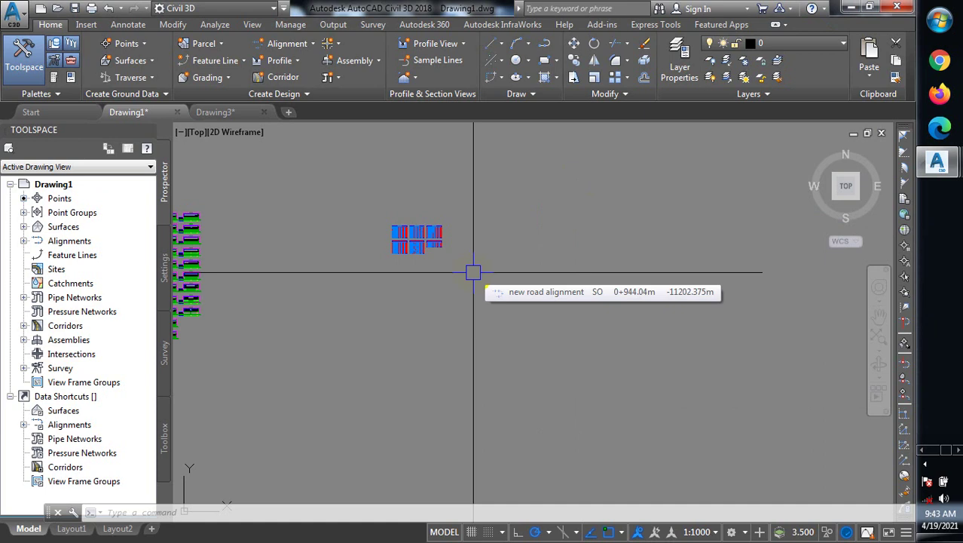
scroll(550, 273, down, 4)
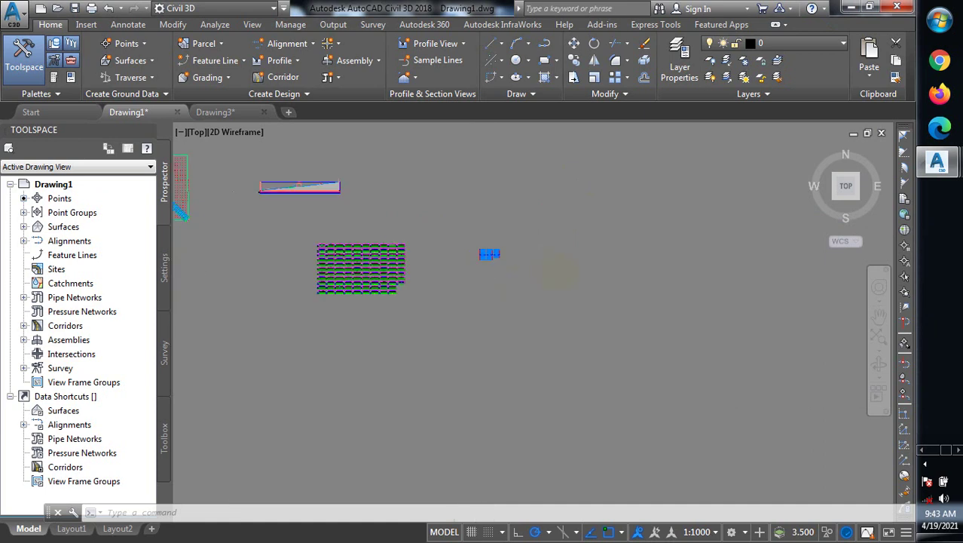
scroll(560, 272, down, 2)
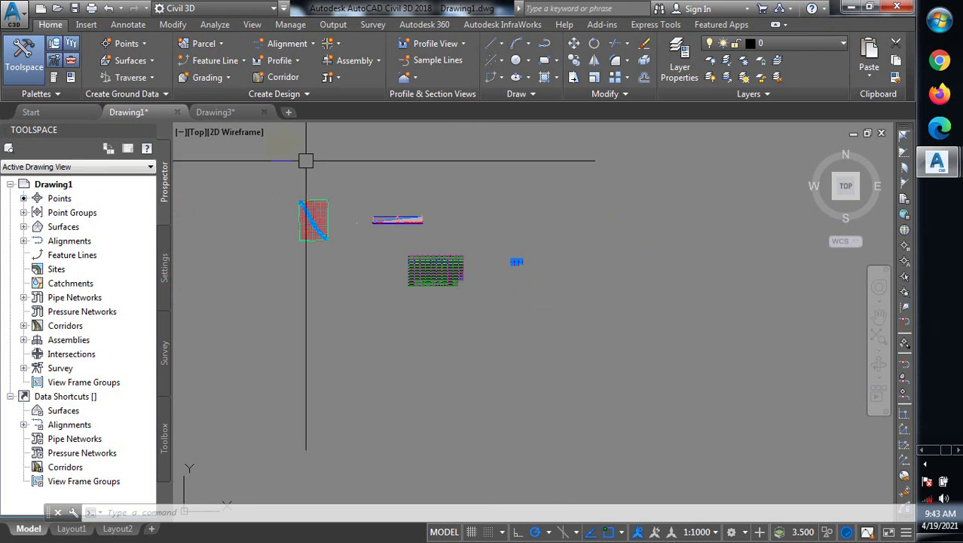
click(165, 444)
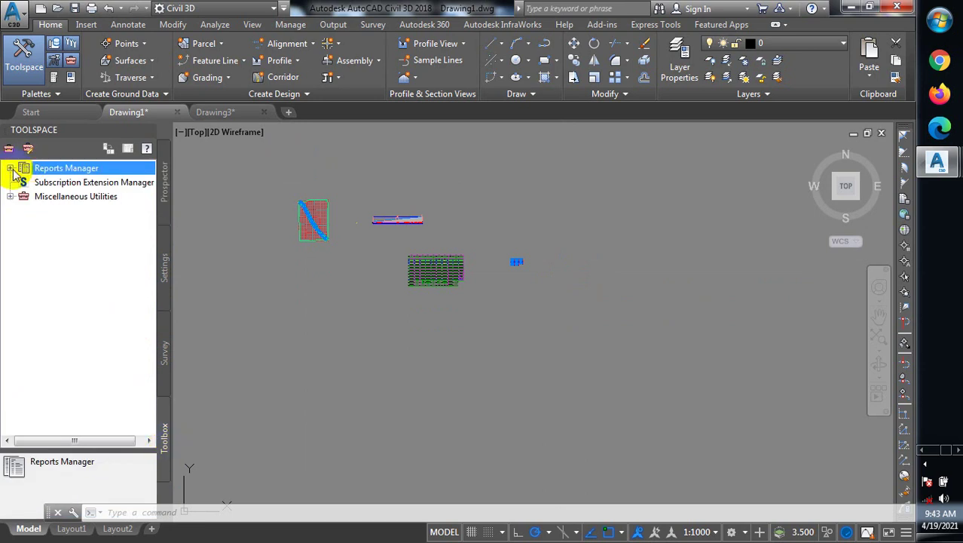
click(98, 173)
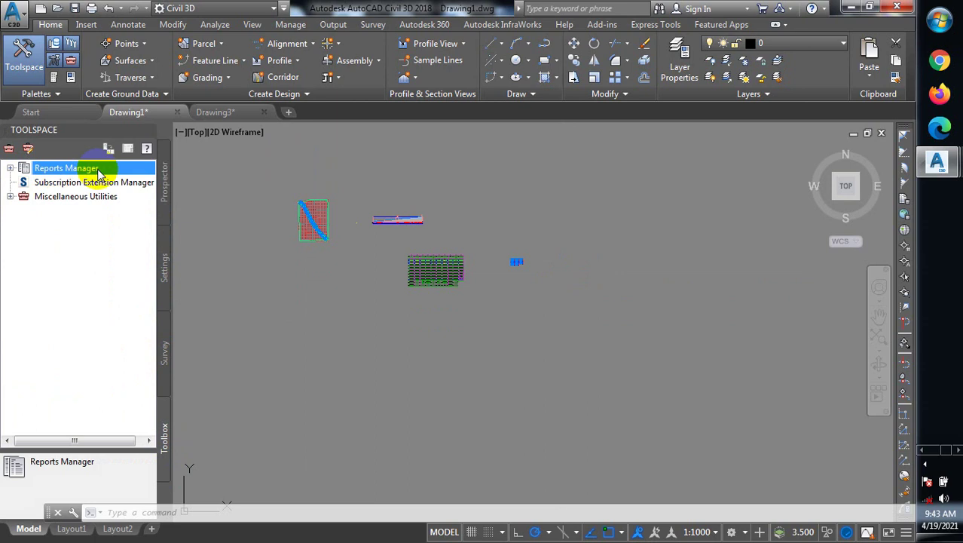
click(10, 168)
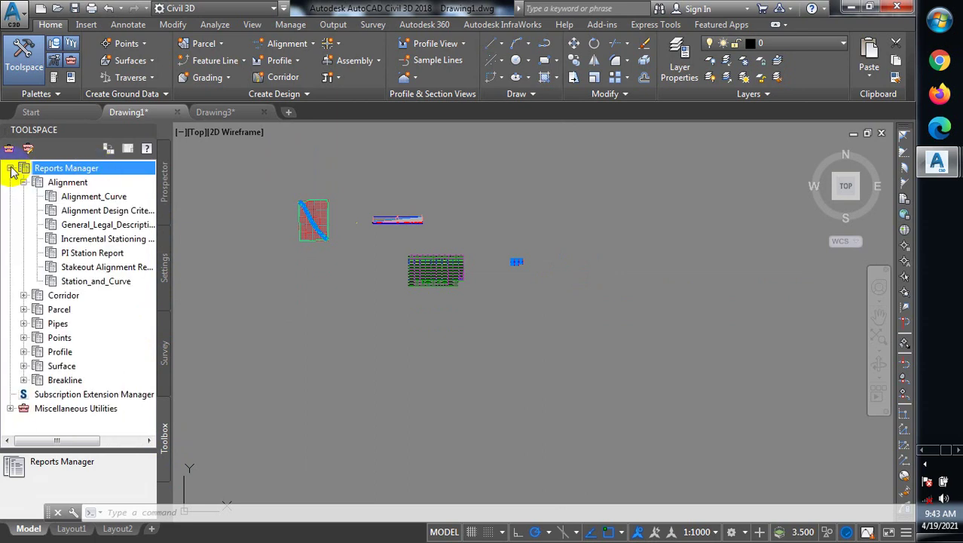
Look through the alignment report types from Alignment_Curve to Station_and_Curve
click(84, 199)
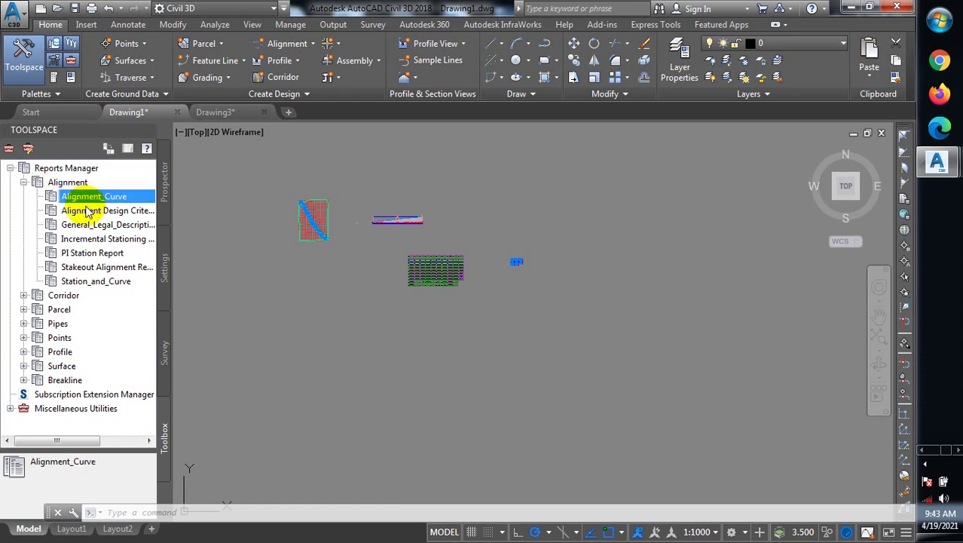
click(88, 212)
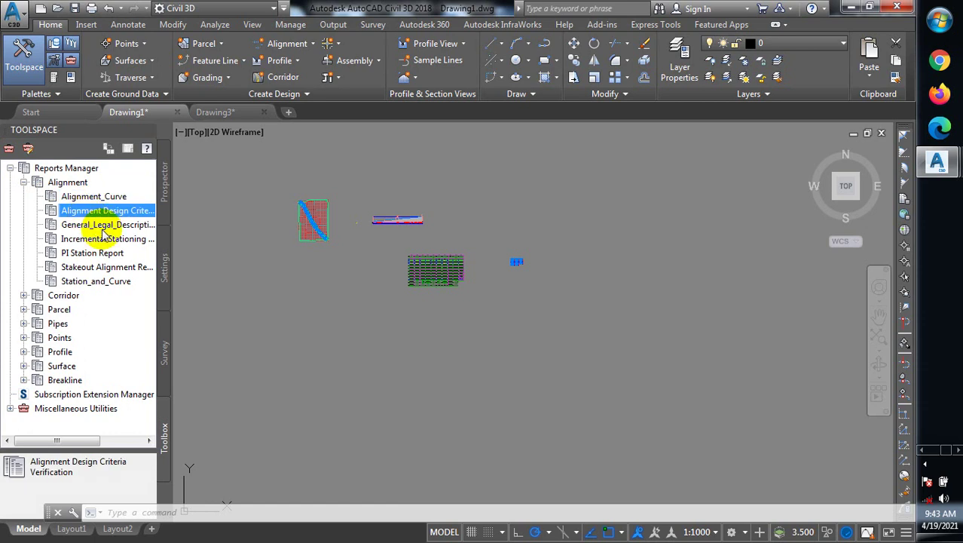
click(110, 226)
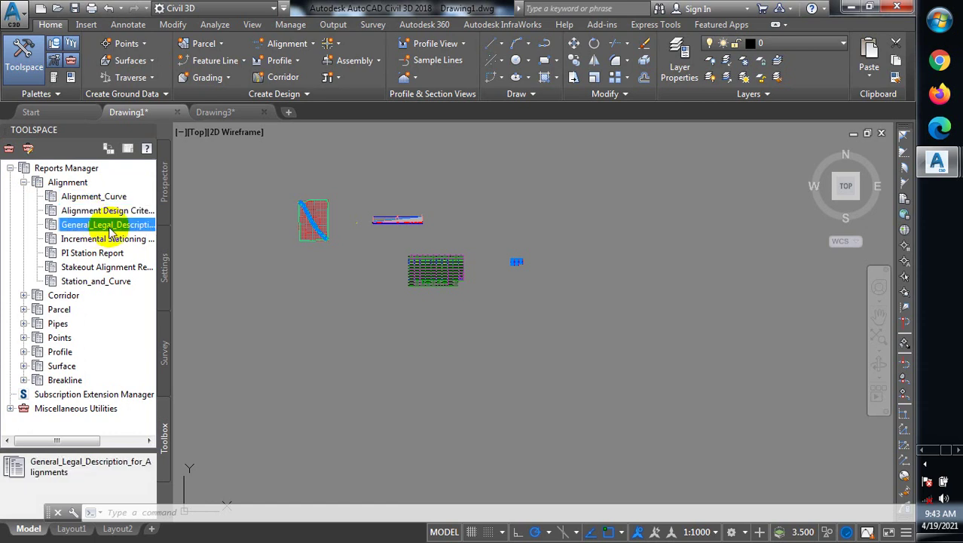
click(110, 239)
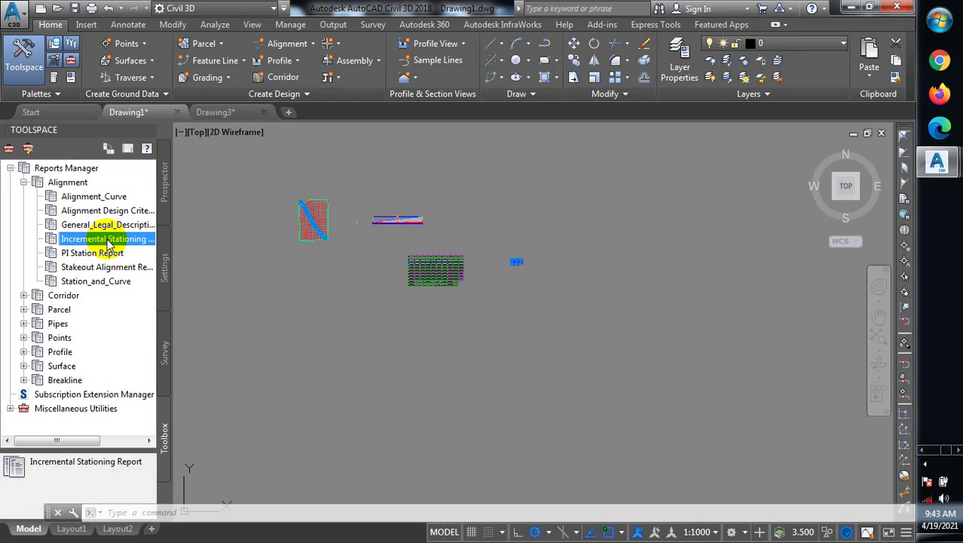
click(96, 253)
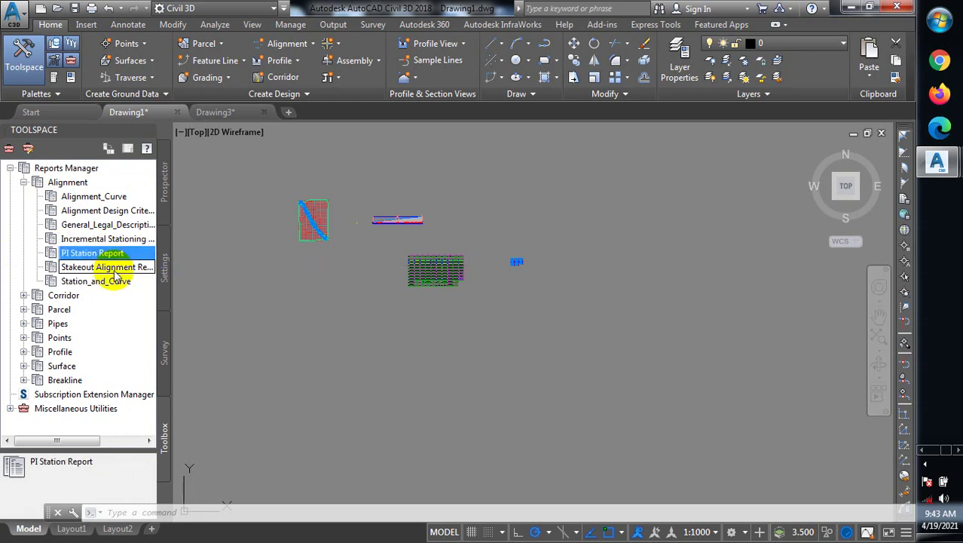
click(117, 269)
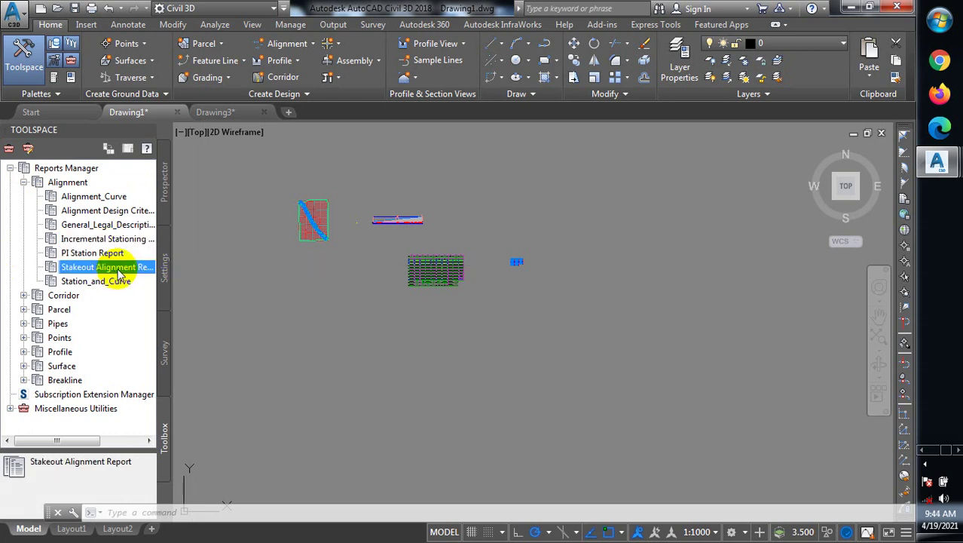
click(88, 283)
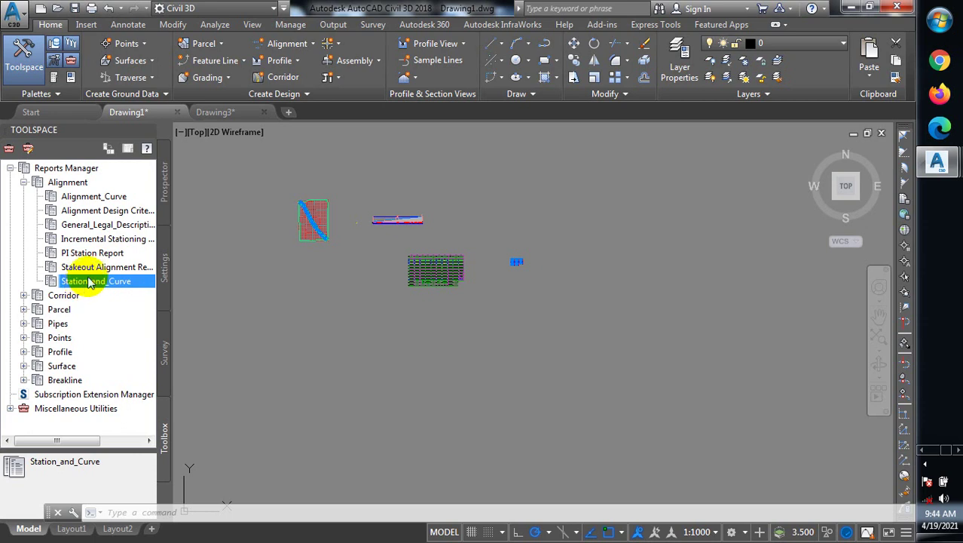
Start the Alignment Design Criteria Verification report and select the new road alignment
click(91, 211)
double_click(91, 212)
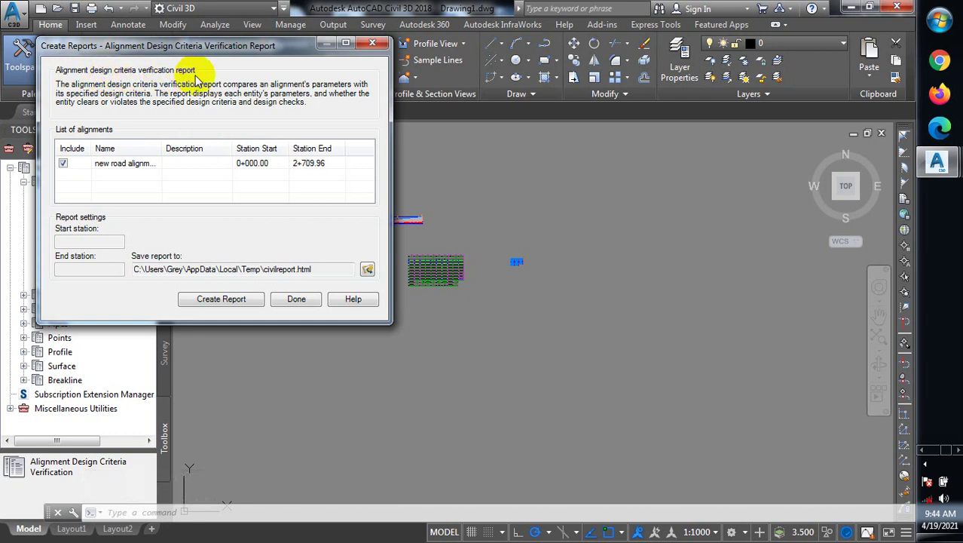
click(265, 166)
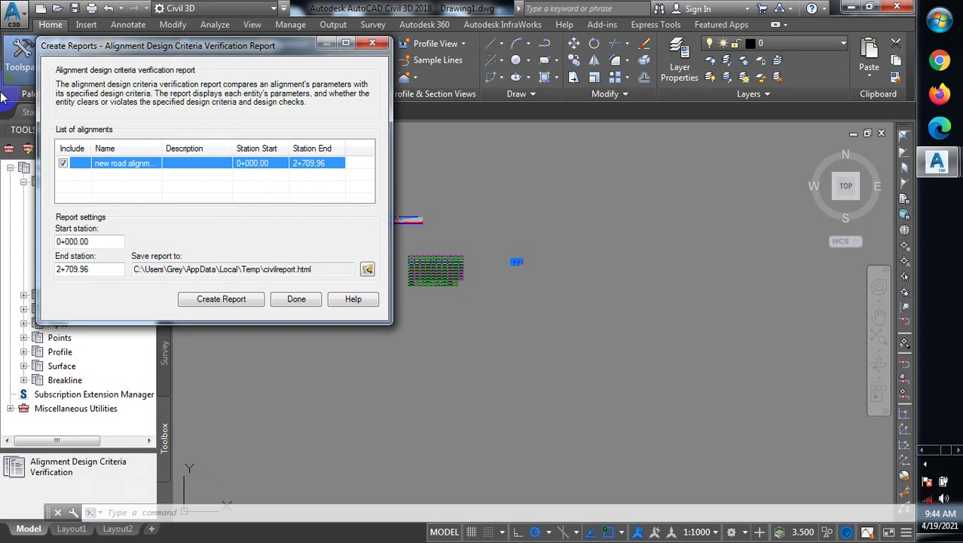
click(187, 165)
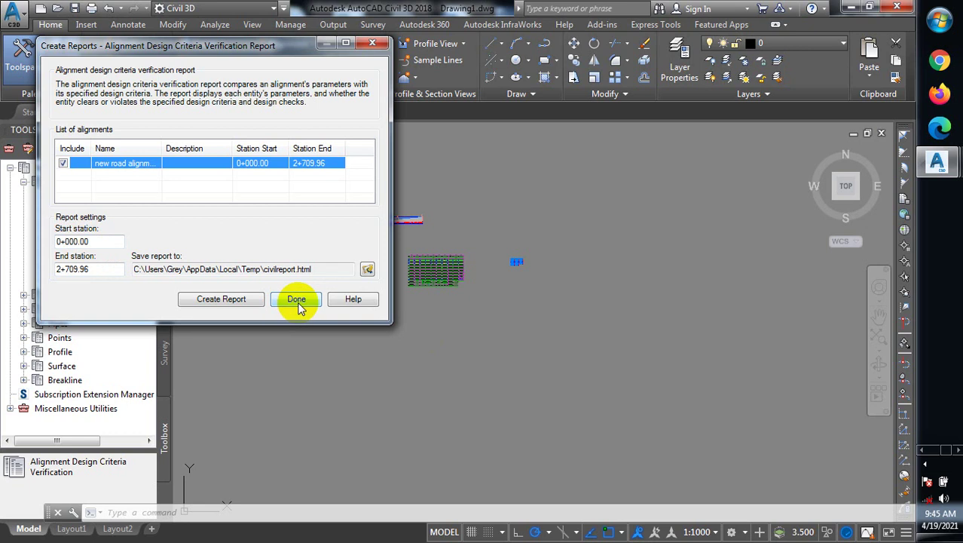
Set the report's output to an Adobe PDF file named CivilReport in the Documents library
click(367, 270)
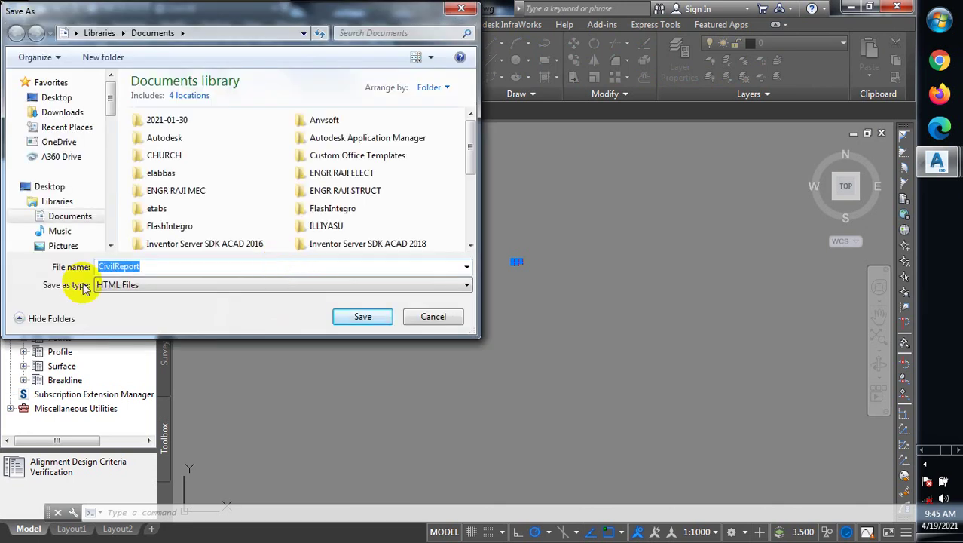
click(429, 286)
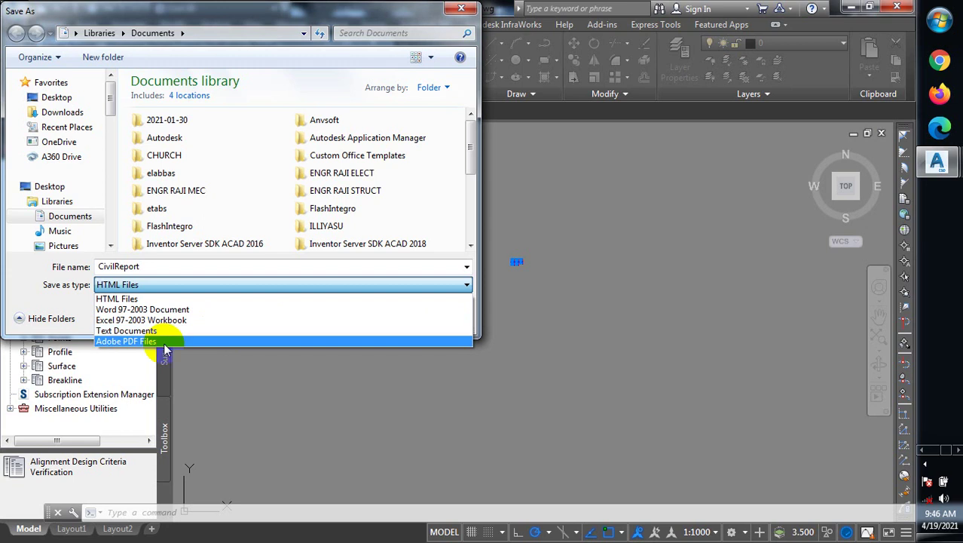
click(127, 341)
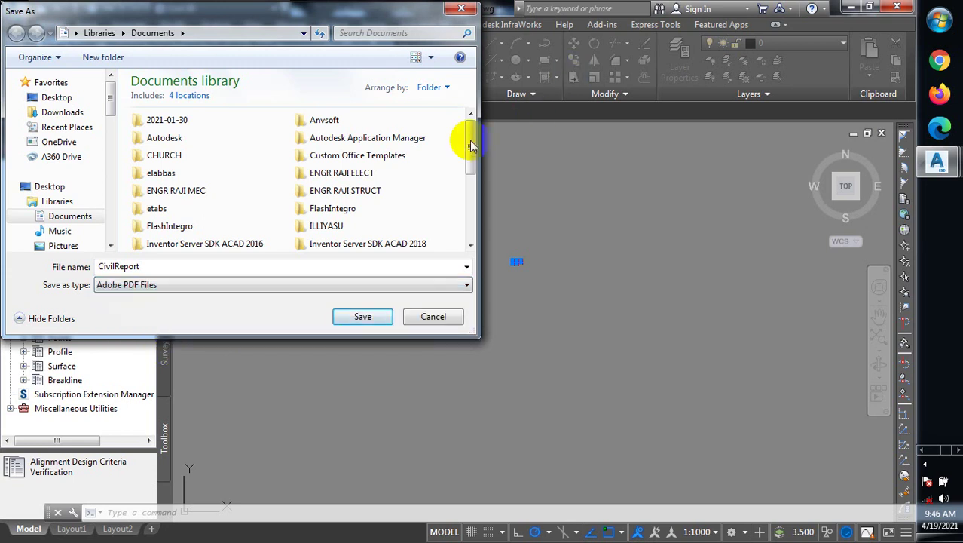
drag(469, 143, 474, 235)
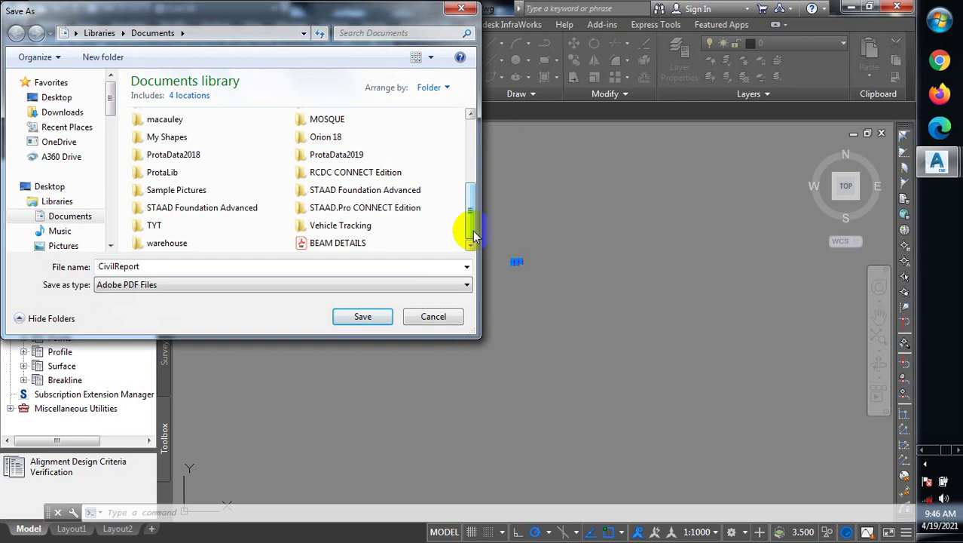
drag(467, 221, 475, 255)
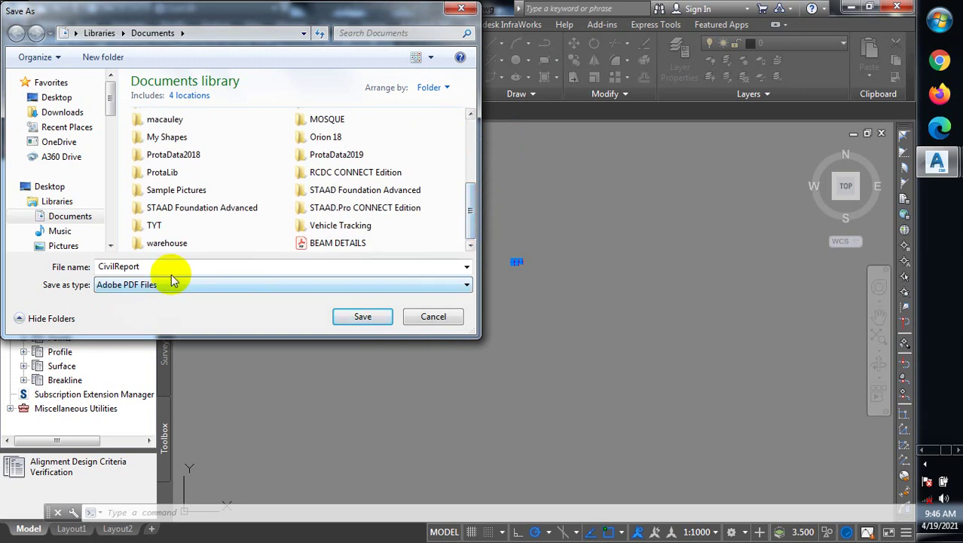
click(373, 318)
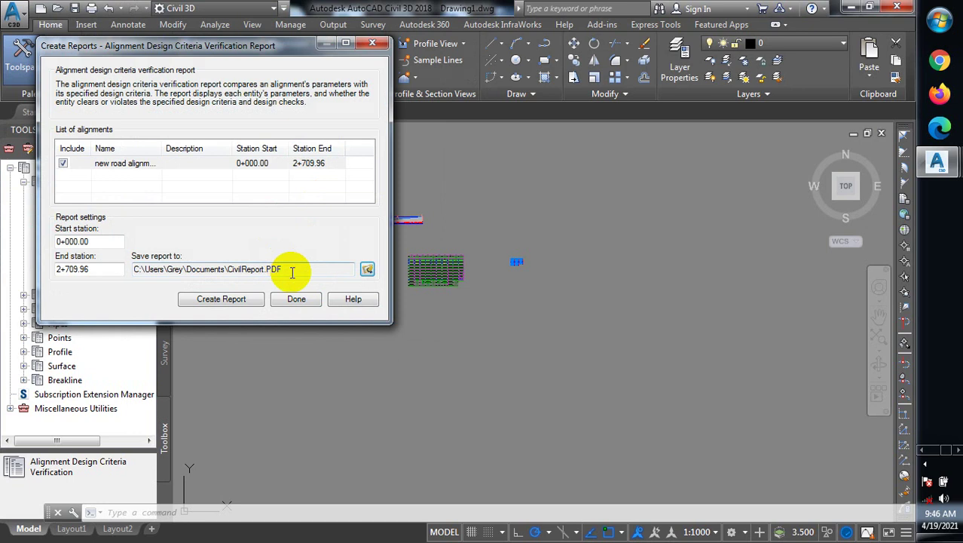
Create the design criteria verification report, review its heading and first page in the PDF, and close the report dialog
click(228, 300)
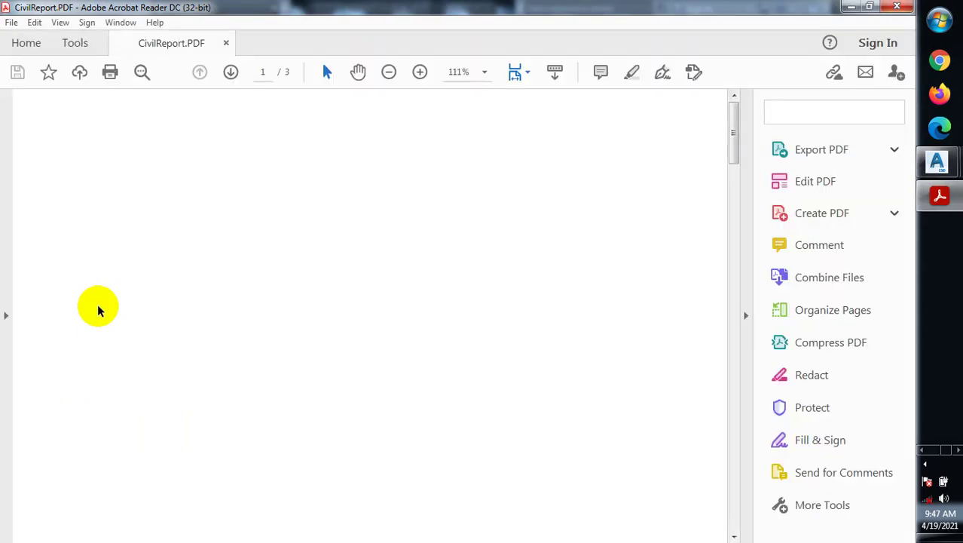
drag(190, 123, 326, 123)
click(325, 122)
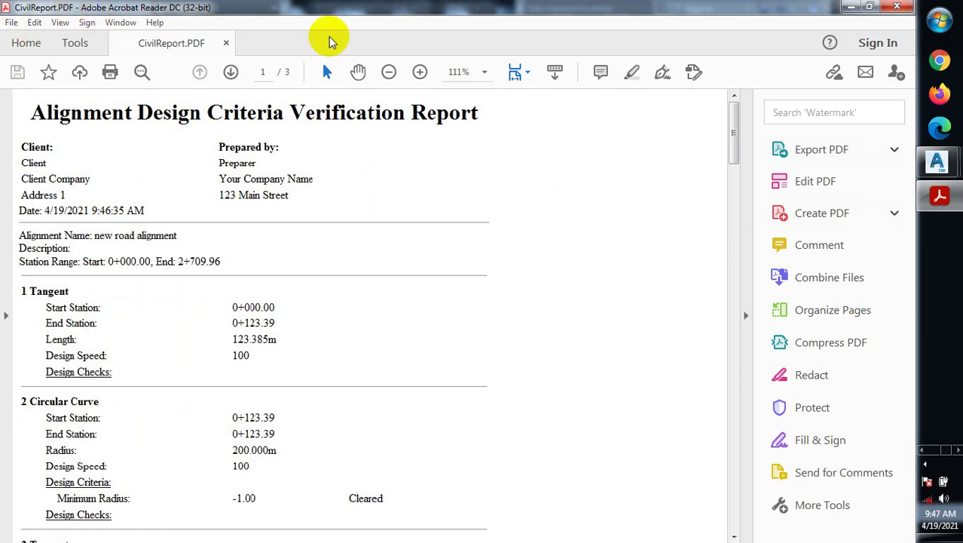
drag(191, 121, 170, 125)
click(205, 117)
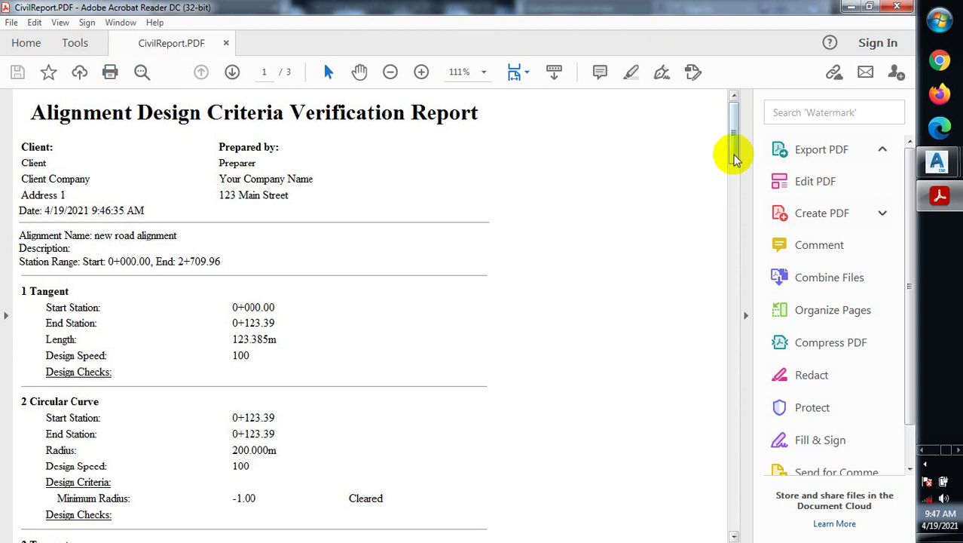
drag(735, 159, 737, 101)
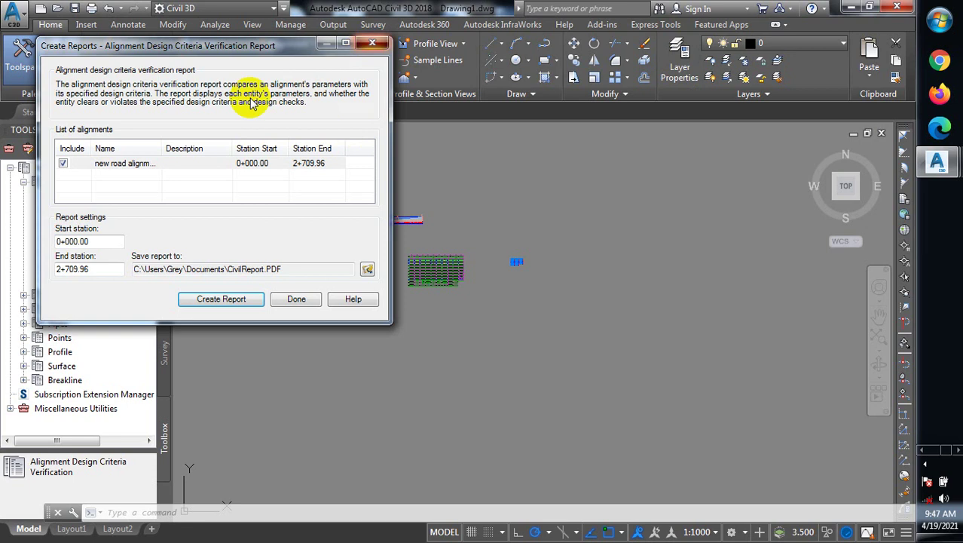
key(Escape)
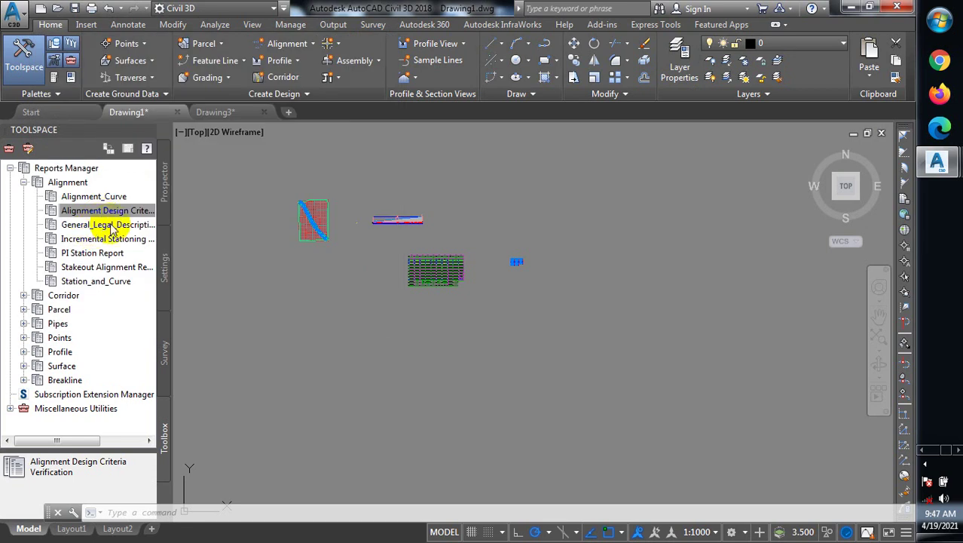
click(108, 254)
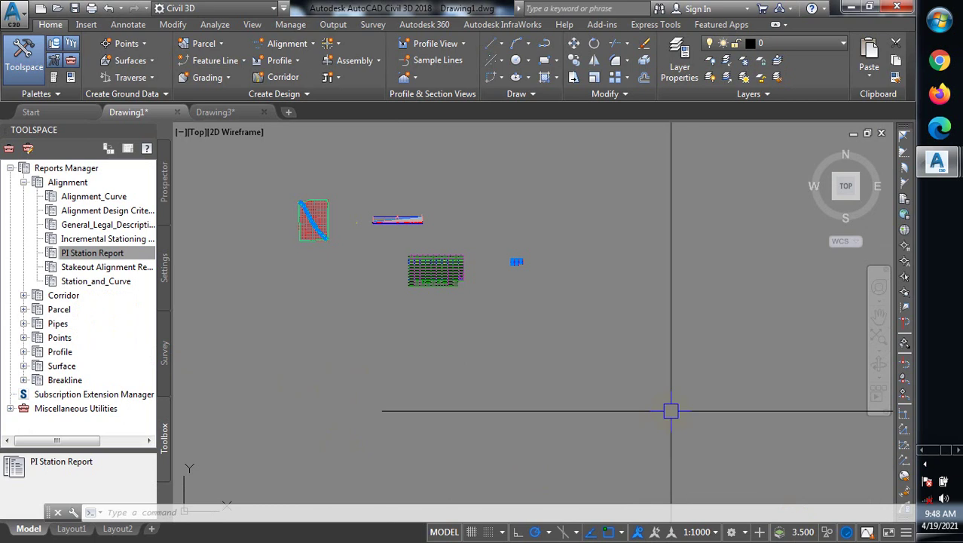
scroll(532, 260, up, 5)
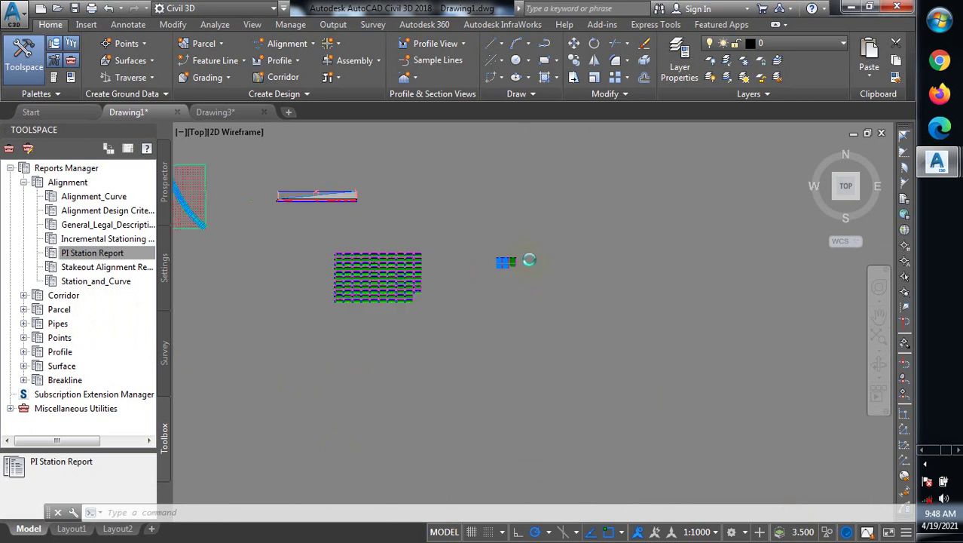